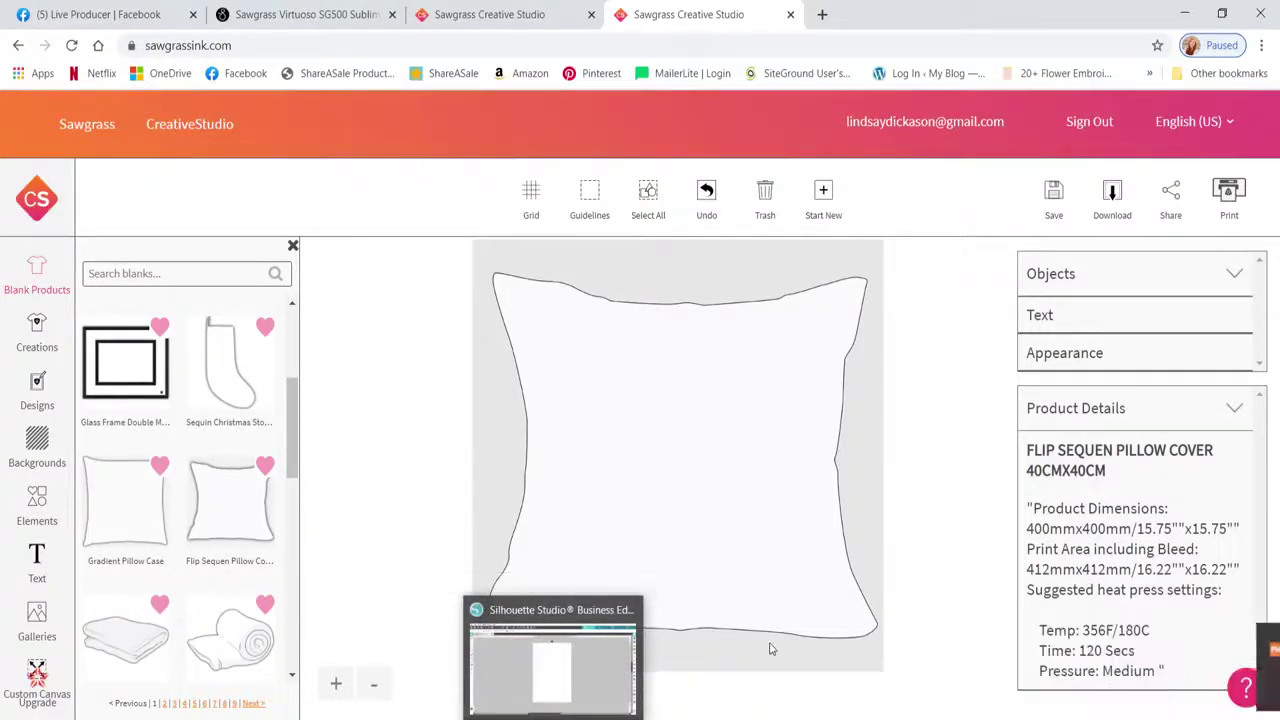
- Switch to Silhouette Studio and merge the I Heart You.svg file into the Untitled-2 document
{"action": "key", "text": "alt+Tab"}
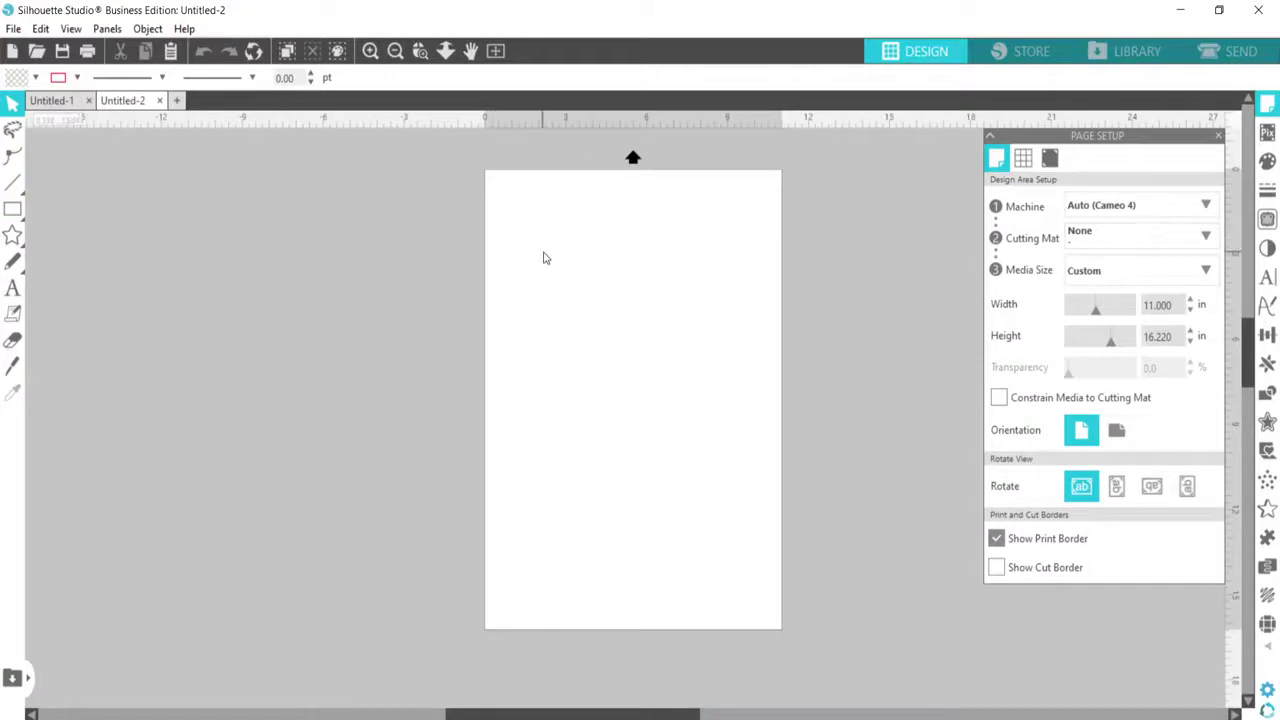
{"action": "left_click", "coordinate": [13, 28]}
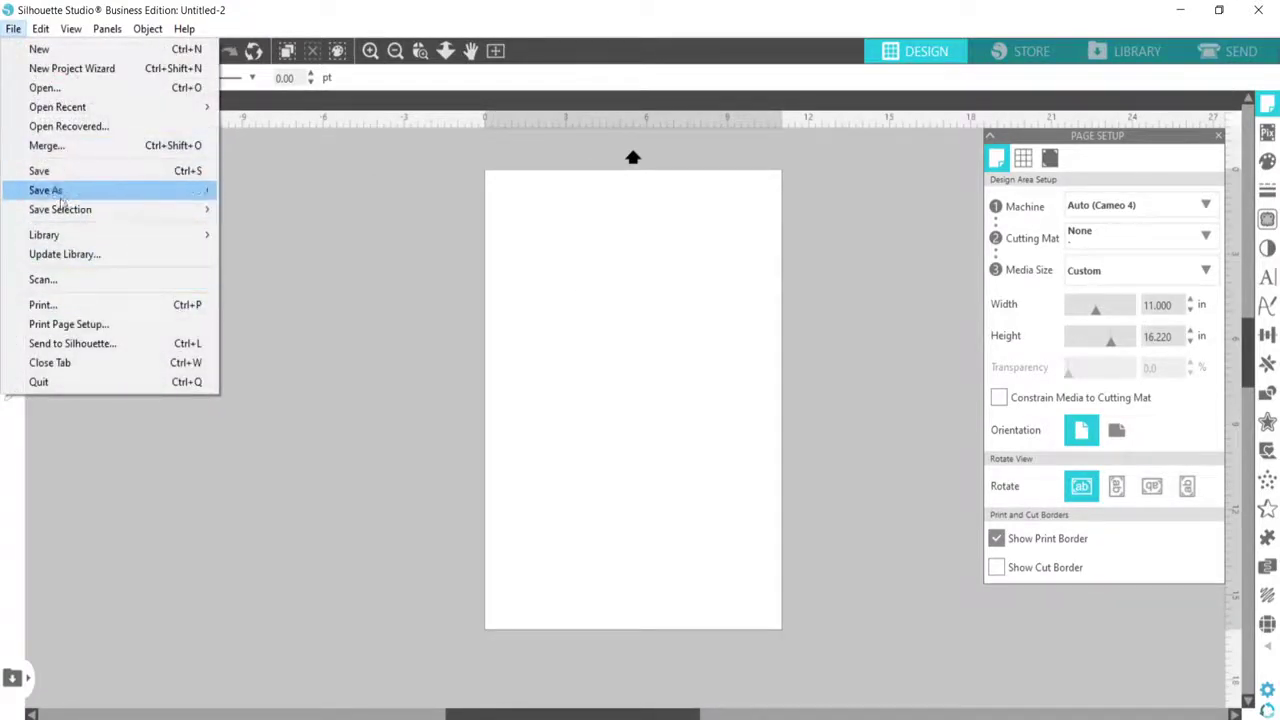
{"action": "left_click", "coordinate": [70, 146]}
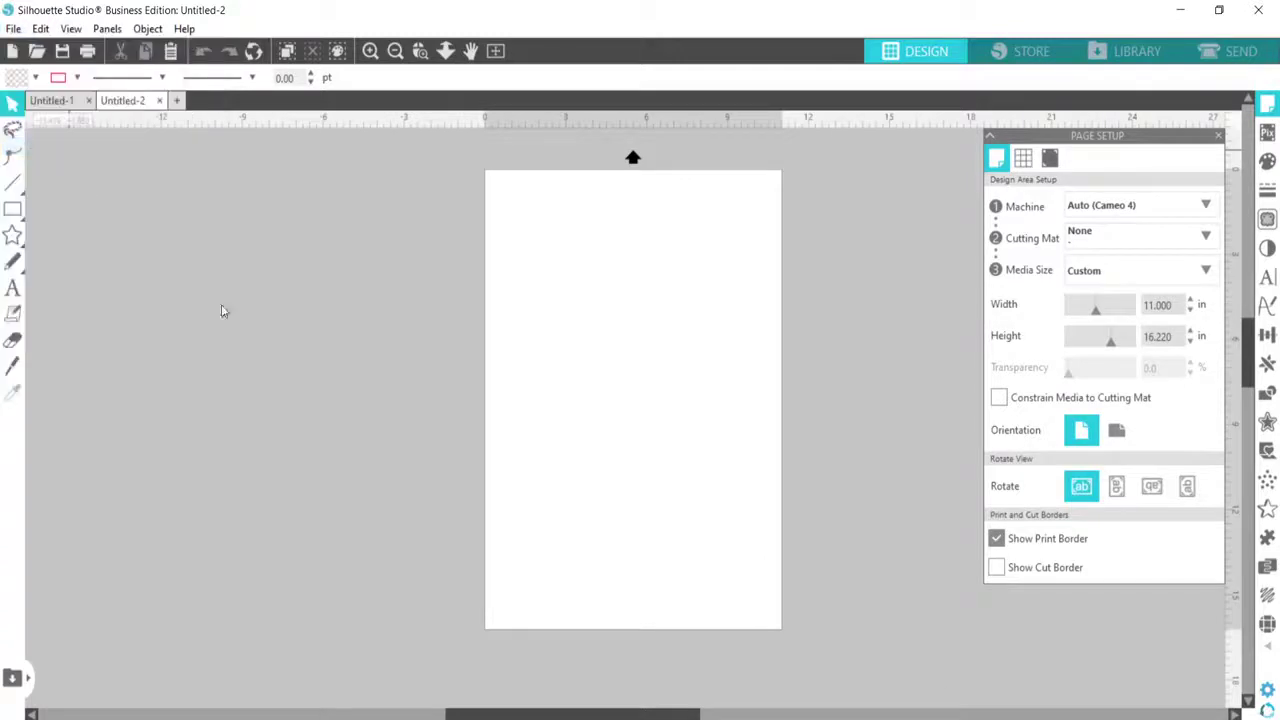
{"action": "left_click", "coordinate": [234, 222]}
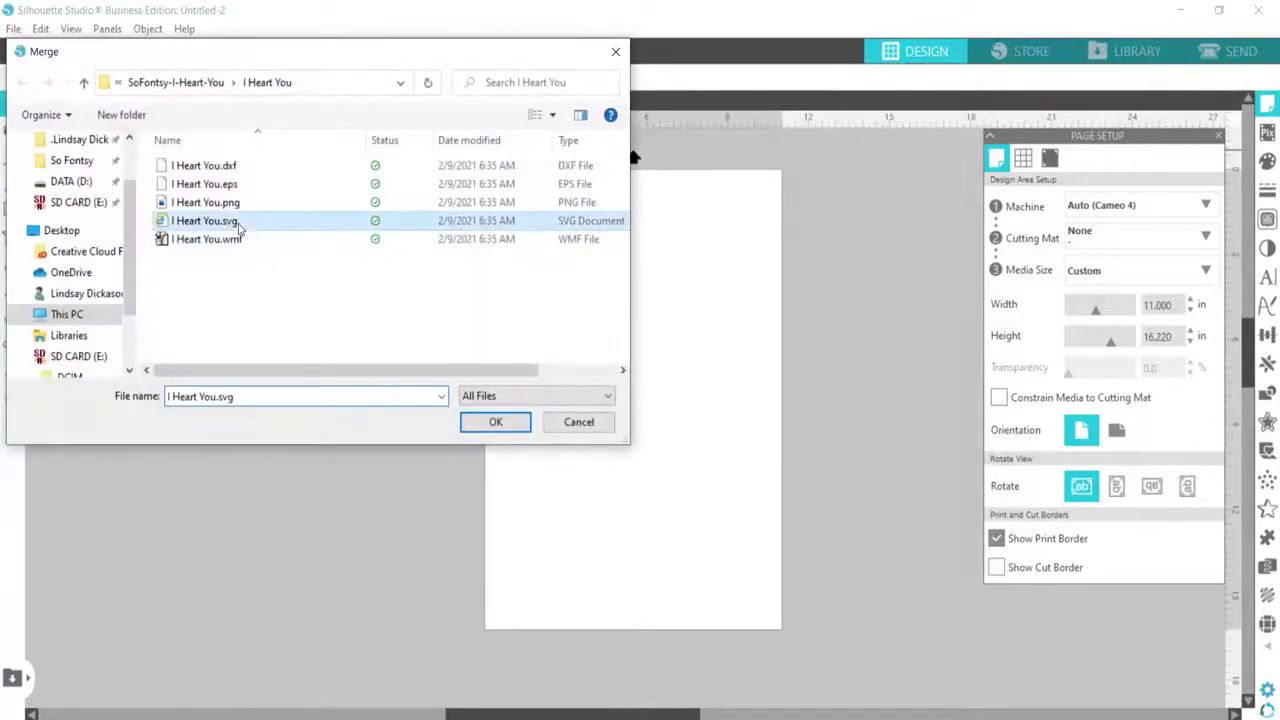
{"action": "left_click", "coordinate": [508, 435]}
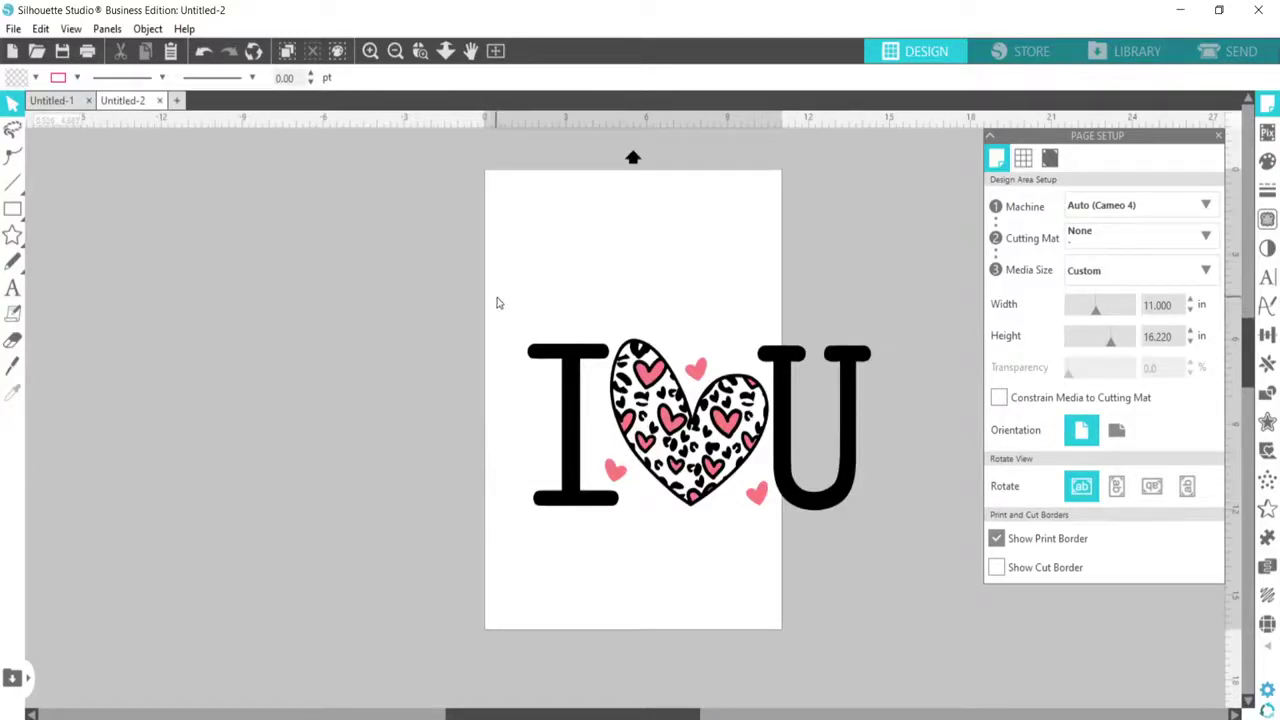
- Move the whole I Heart U design up so it starts at the upper-left corner of the page
{"action": "left_click_drag", "start_coordinate": [497, 300], "coordinate": [868, 556]}
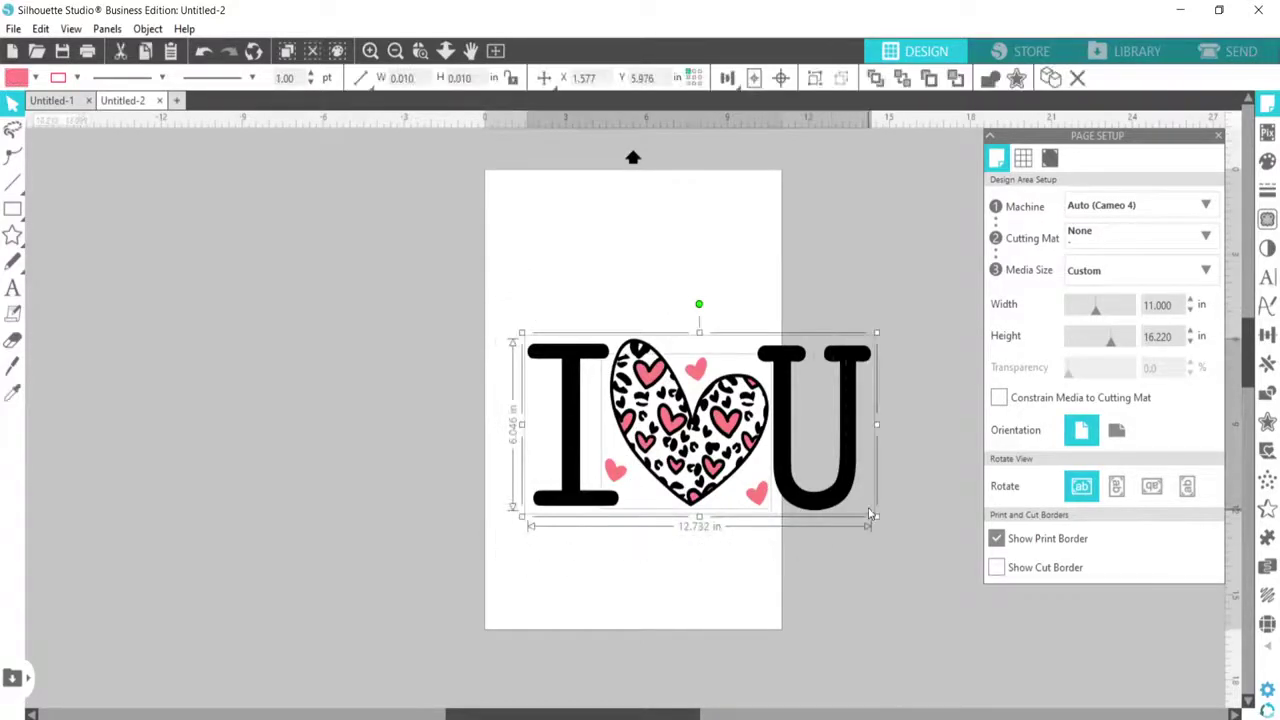
{"action": "left_click_drag", "start_coordinate": [848, 495], "coordinate": [809, 353]}
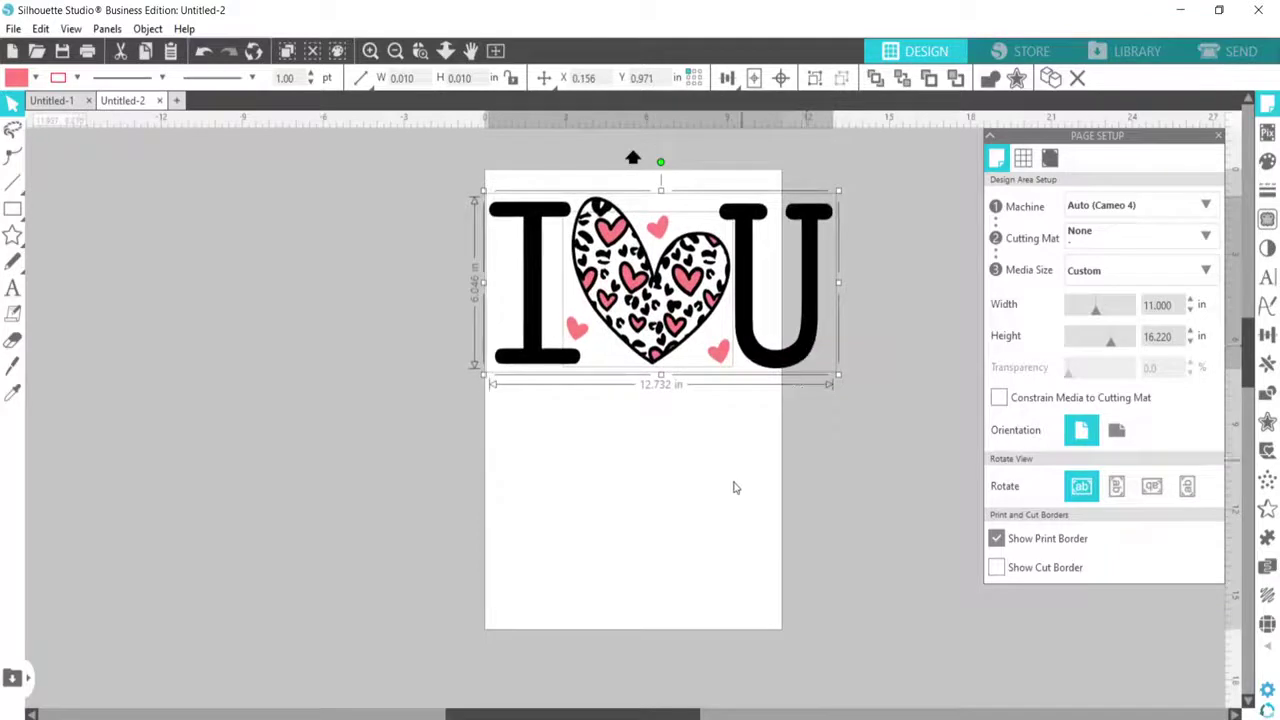
{"action": "left_click", "coordinate": [773, 380]}
{"action": "left_click", "coordinate": [776, 375]}
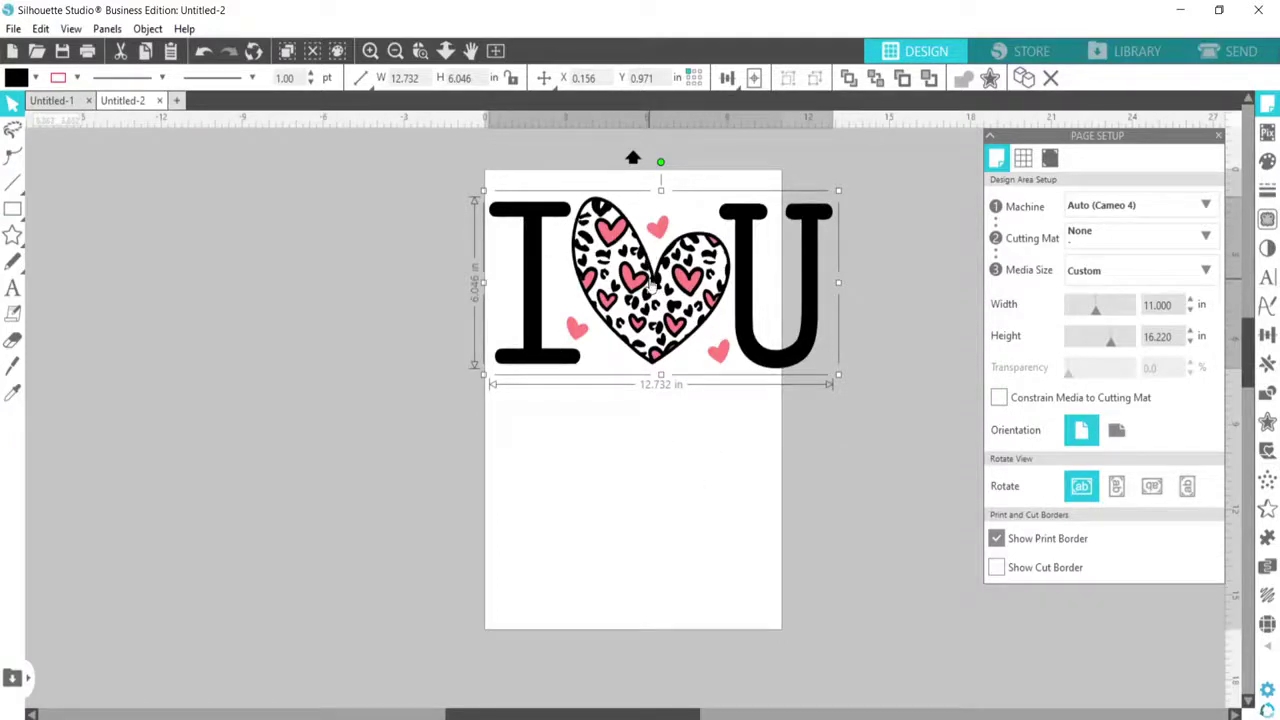
{"action": "left_click", "coordinate": [622, 445]}
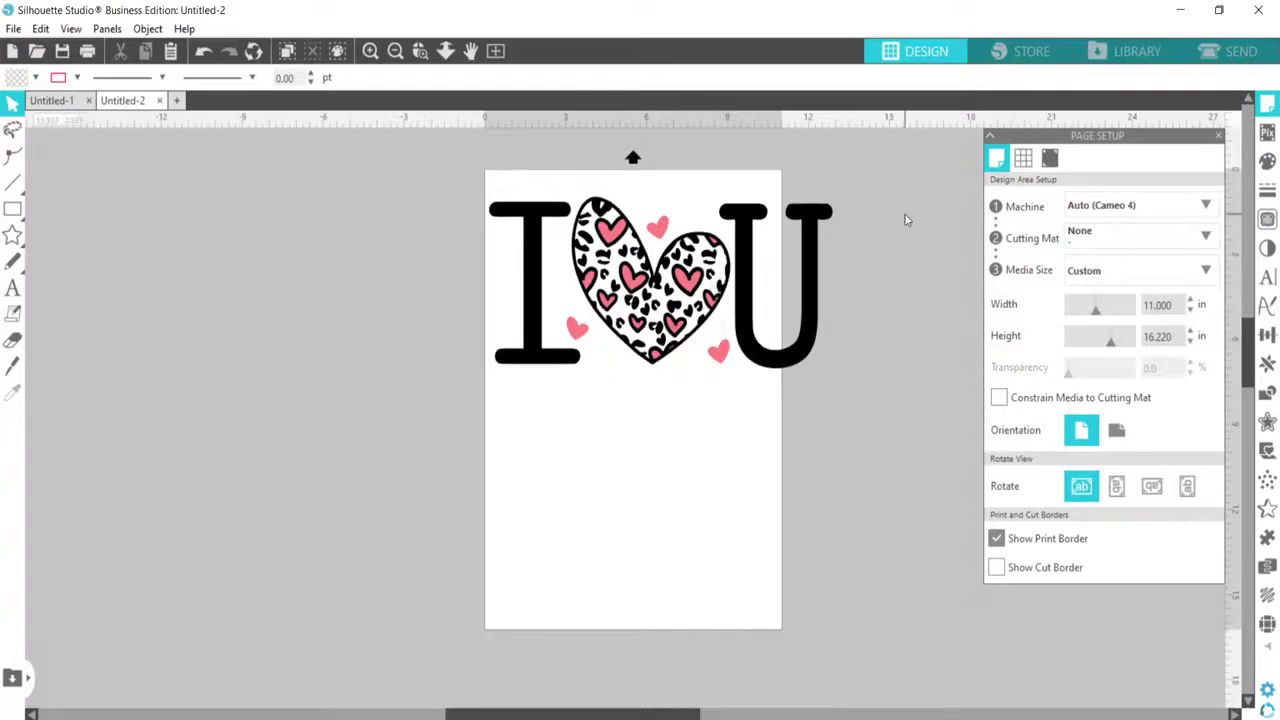
- Browse the available fill patterns down to the Tie Dye collection
{"action": "left_click", "coordinate": [1268, 160]}
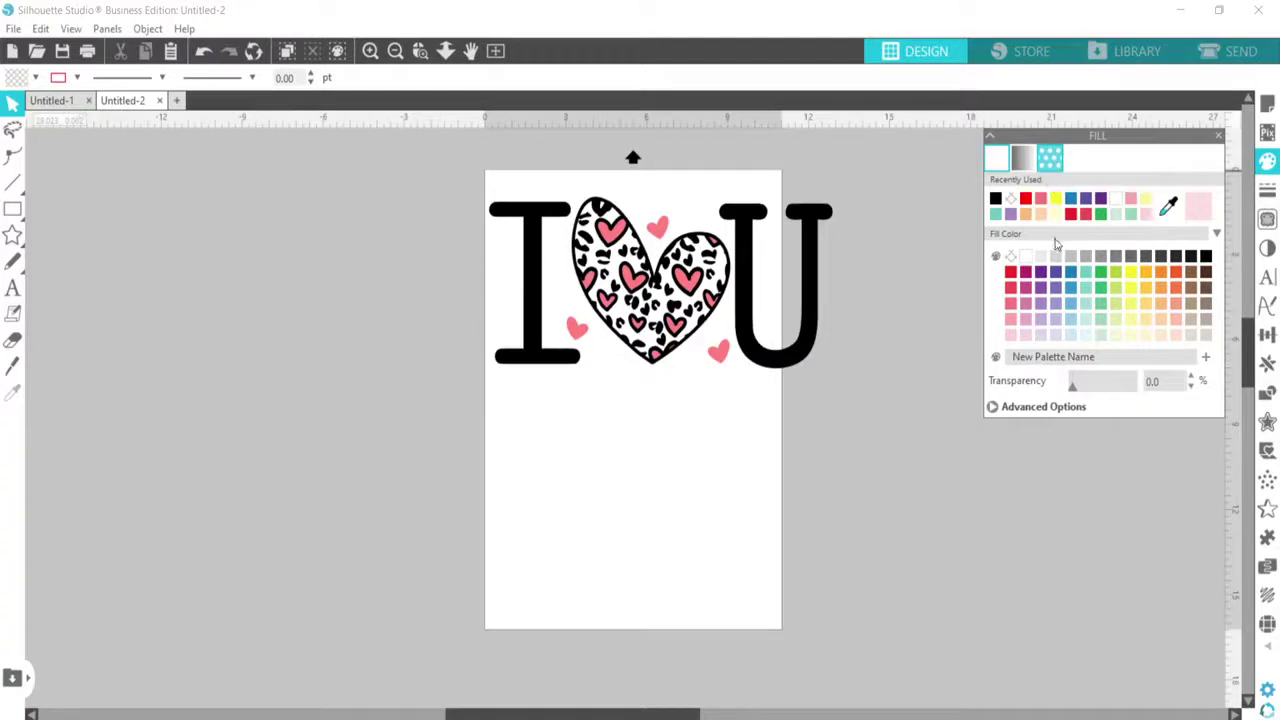
{"action": "scroll", "coordinate": [1063, 262], "scroll_direction": "down", "scroll_amount": 10}
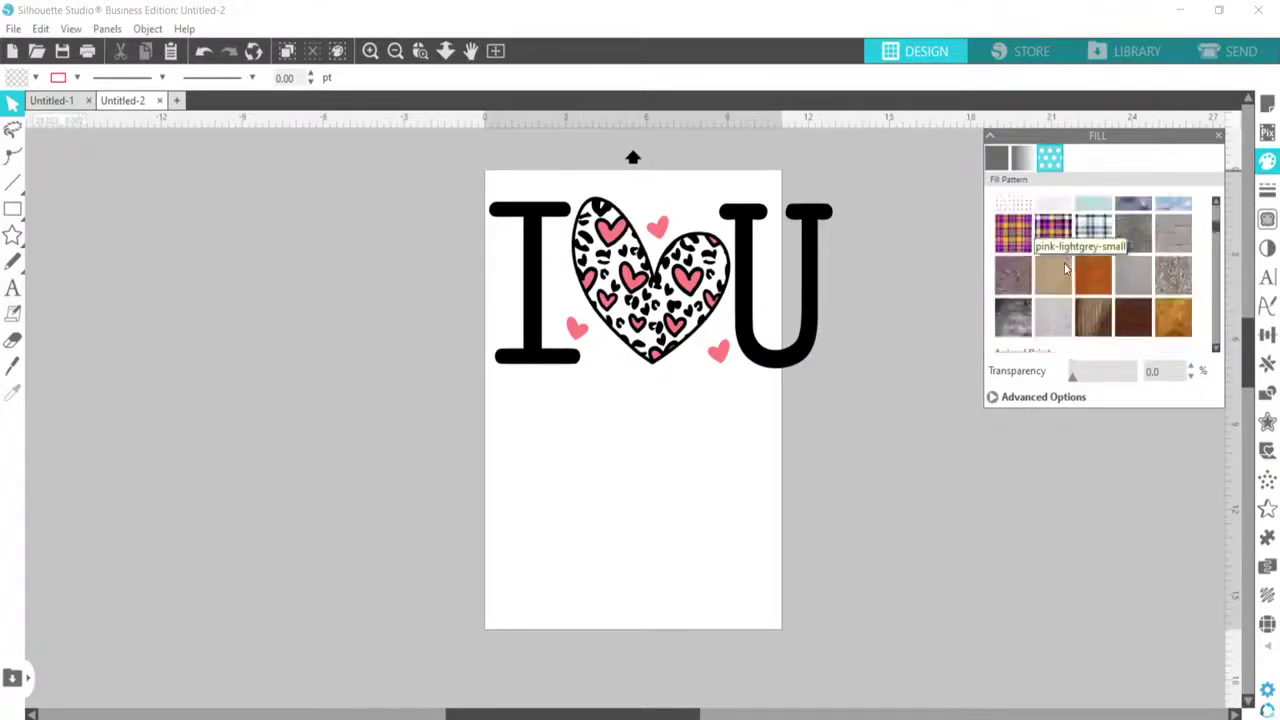
{"action": "scroll", "coordinate": [1065, 266], "scroll_direction": "down", "scroll_amount": 8}
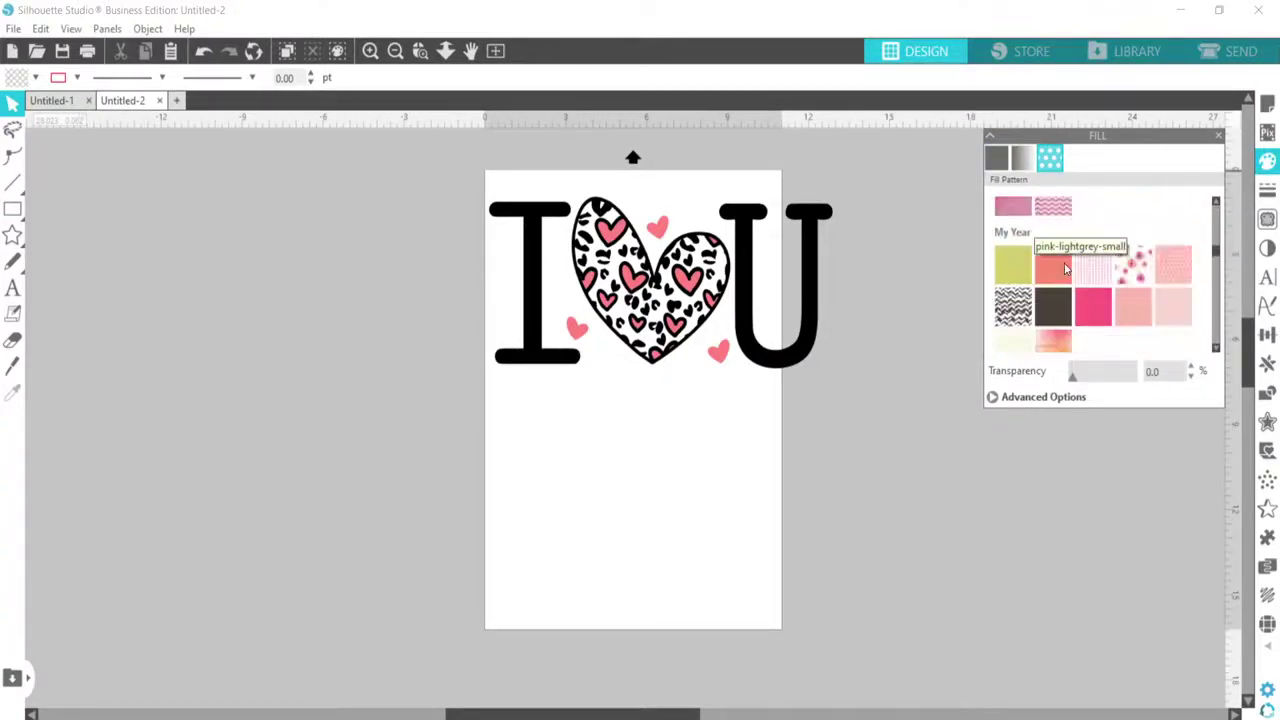
{"action": "scroll", "coordinate": [1065, 270], "scroll_direction": "down", "scroll_amount": 8}
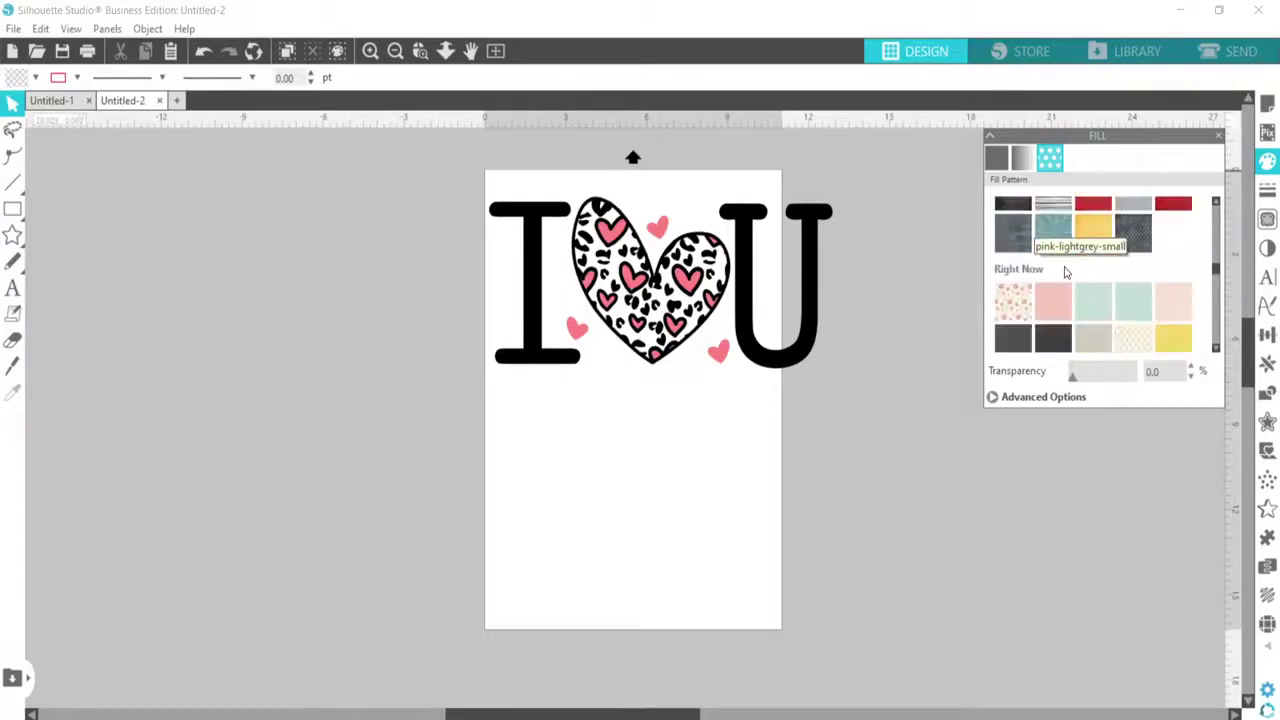
{"action": "scroll", "coordinate": [1065, 272], "scroll_direction": "down", "scroll_amount": 8}
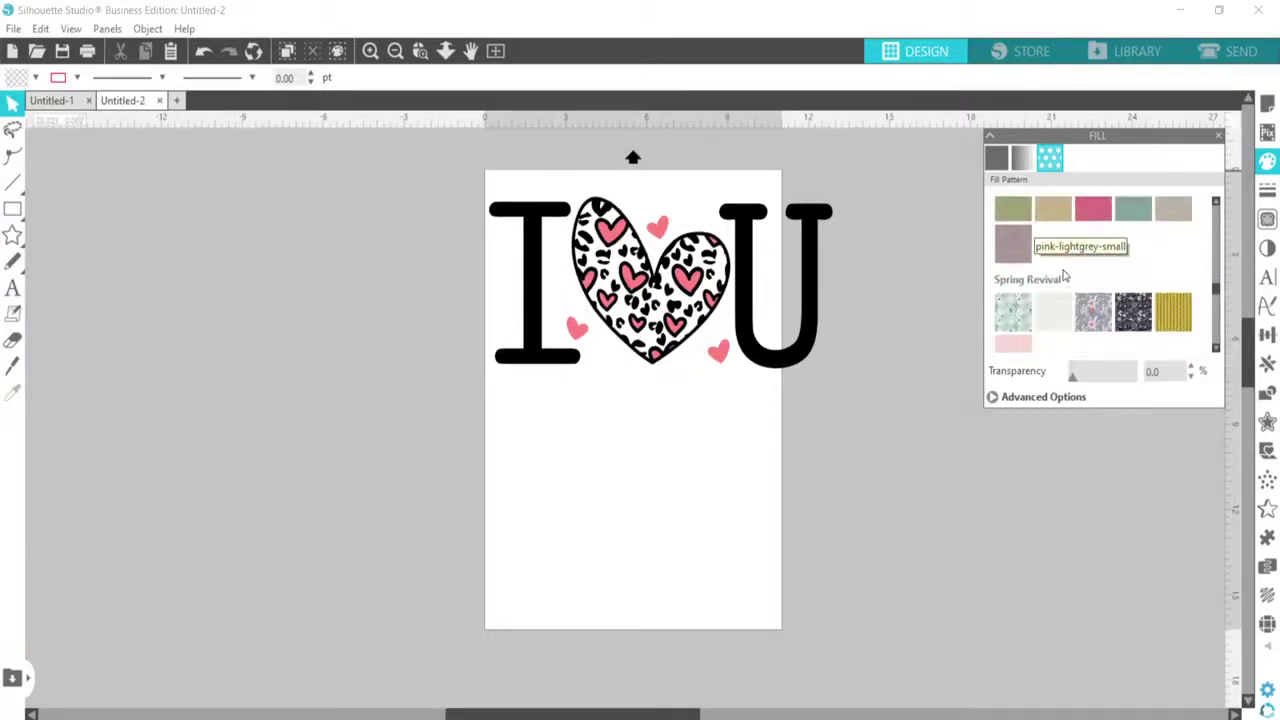
{"action": "scroll", "coordinate": [1065, 275], "scroll_direction": "down", "scroll_amount": 3}
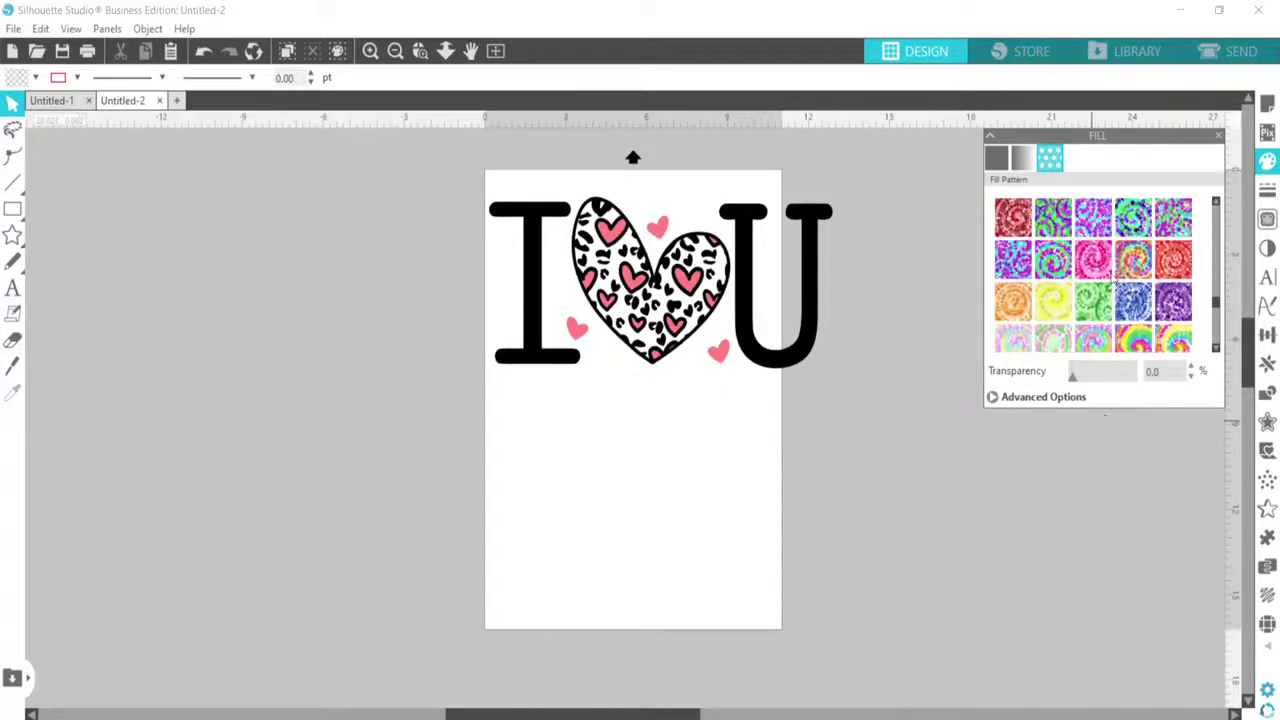
{"action": "scroll", "coordinate": [1093, 312], "scroll_direction": "down", "scroll_amount": 1}
{"action": "scroll", "coordinate": [1092, 311], "scroll_direction": "up", "scroll_amount": 1}
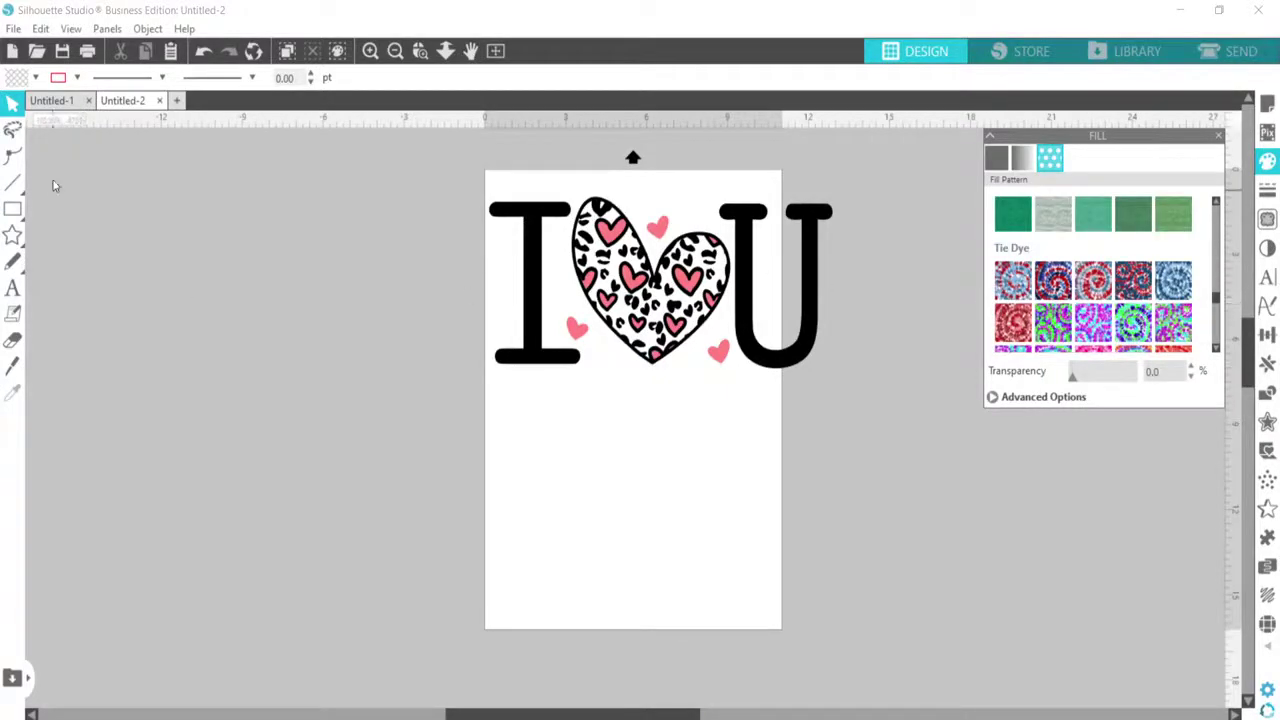
- Switch to the Untitled-1 document and close the fill settings to examine the tie-dye heart design
{"action": "left_click", "coordinate": [52, 102]}
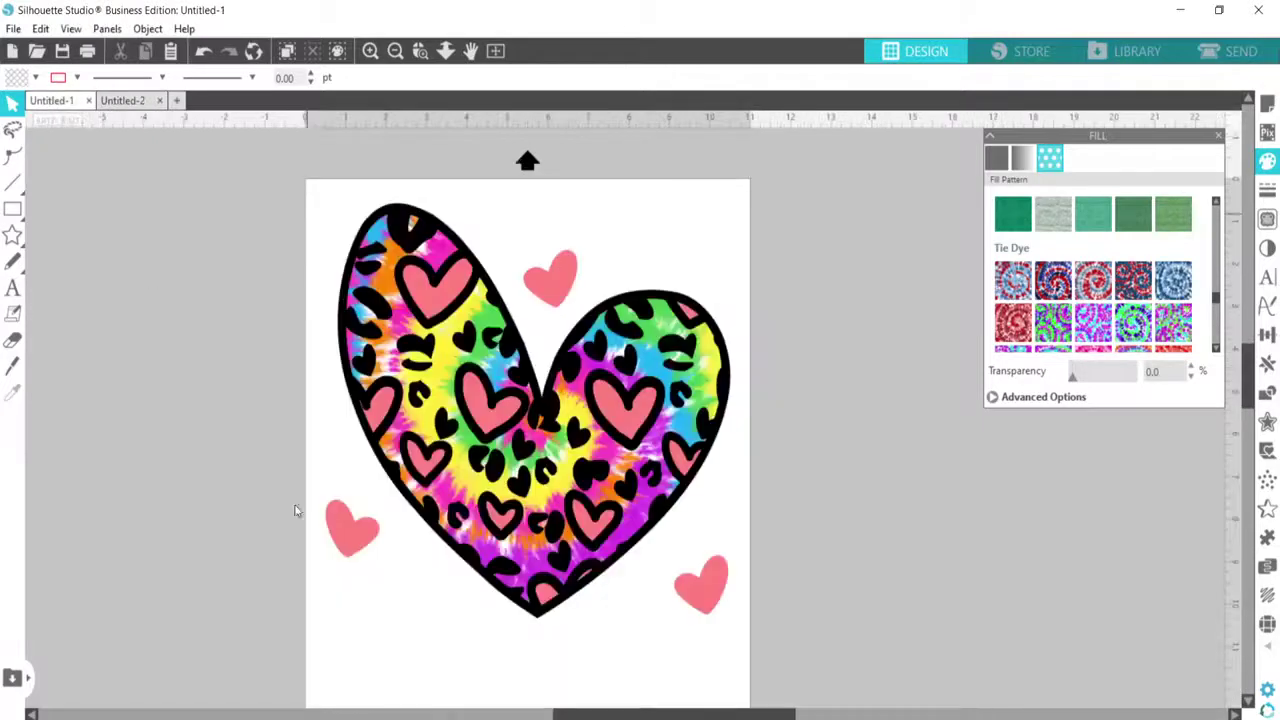
{"action": "scroll", "coordinate": [633, 444], "scroll_direction": "down", "scroll_amount": 1}
{"action": "scroll", "coordinate": [633, 447], "scroll_direction": "up", "scroll_amount": 2}
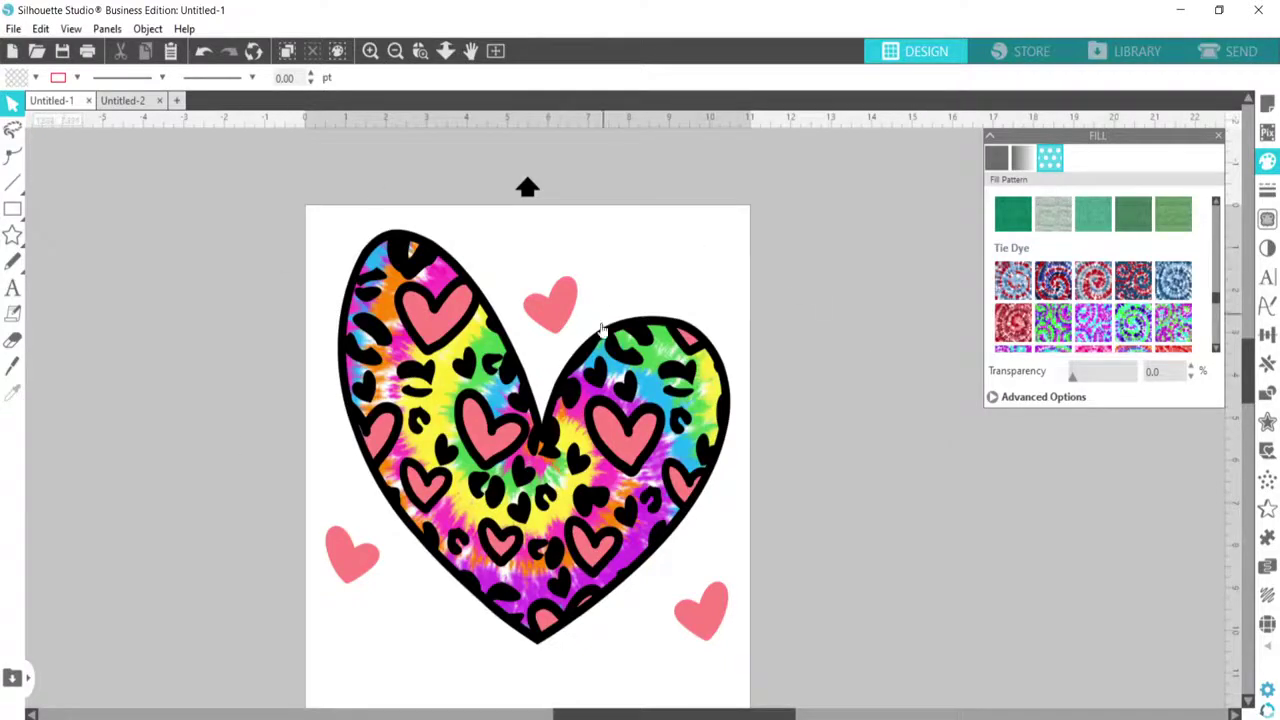
{"action": "left_click", "coordinate": [1218, 136]}
{"action": "scroll", "coordinate": [880, 232], "scroll_direction": "down", "scroll_amount": 2}
{"action": "scroll", "coordinate": [880, 232], "scroll_direction": "up", "scroll_amount": 1}
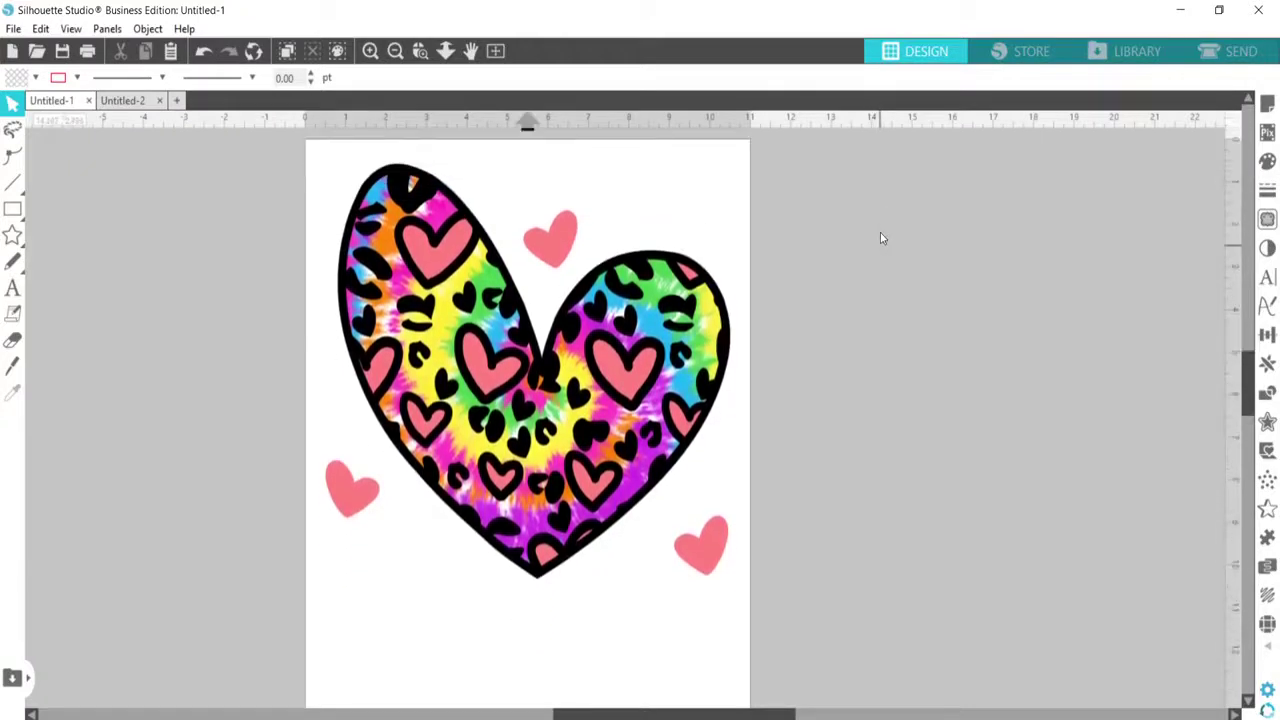
{"action": "scroll", "coordinate": [880, 237], "scroll_direction": "up", "scroll_amount": 1}
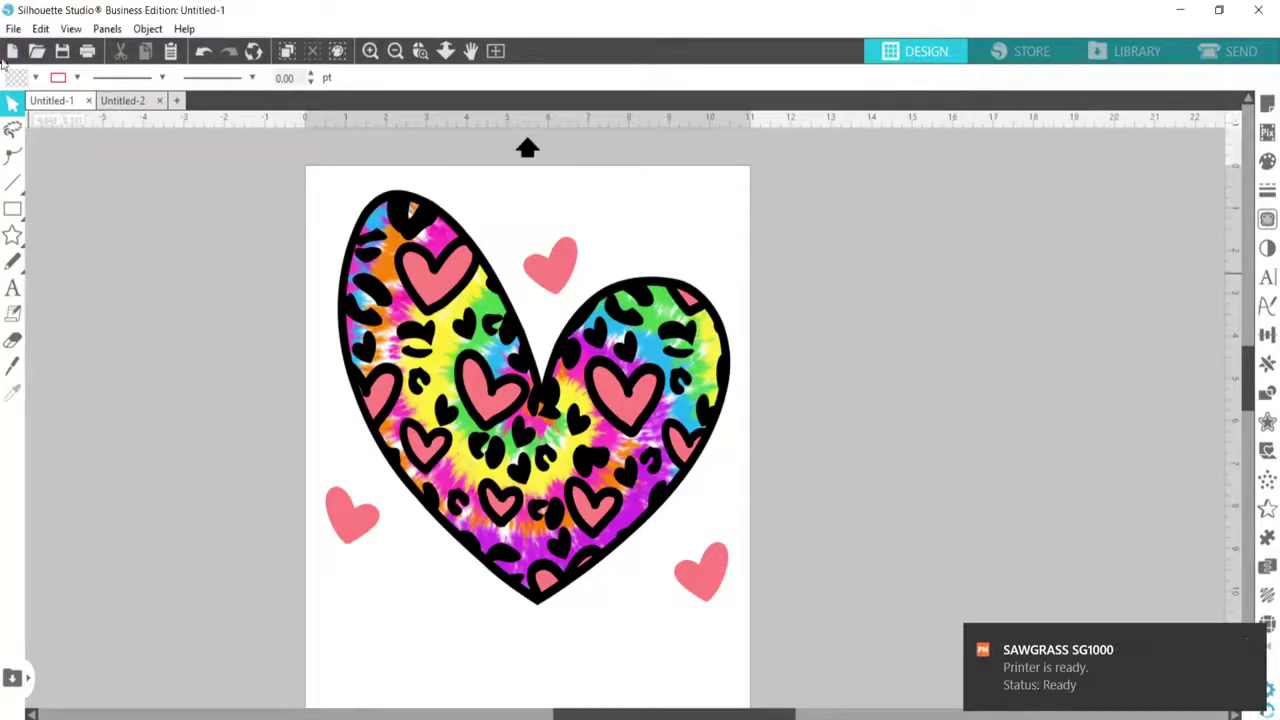
- Check the heart design's print preview and print the current page through Sawgrass Print Manager
{"action": "left_click", "coordinate": [13, 28]}
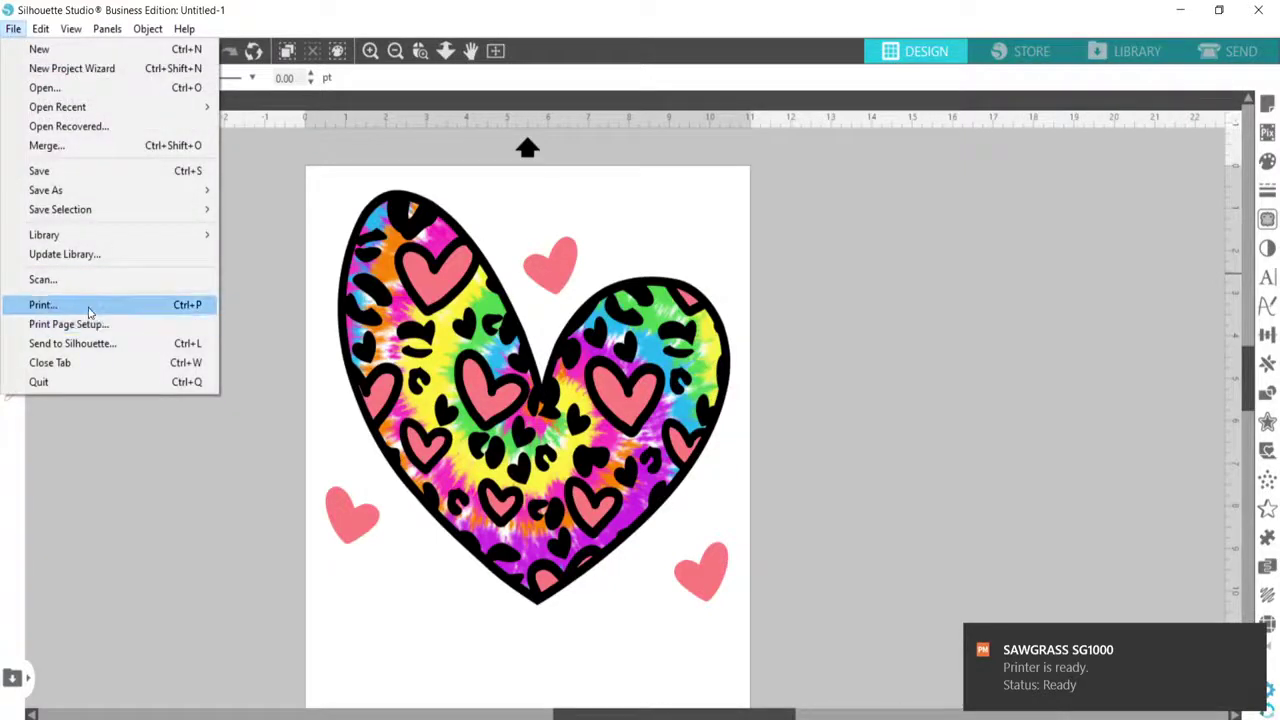
{"action": "left_click", "coordinate": [42, 304]}
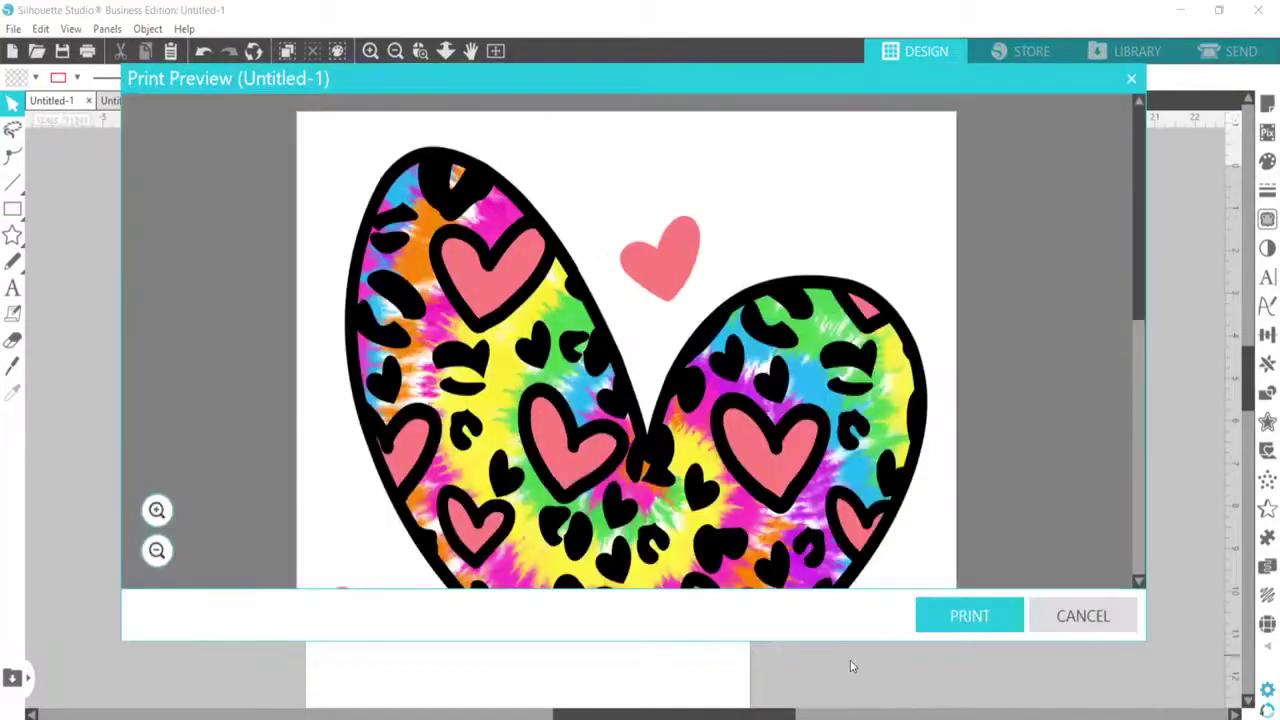
{"action": "scroll", "coordinate": [784, 472], "scroll_direction": "down", "scroll_amount": 3}
{"action": "scroll", "coordinate": [784, 468], "scroll_direction": "up", "scroll_amount": 3}
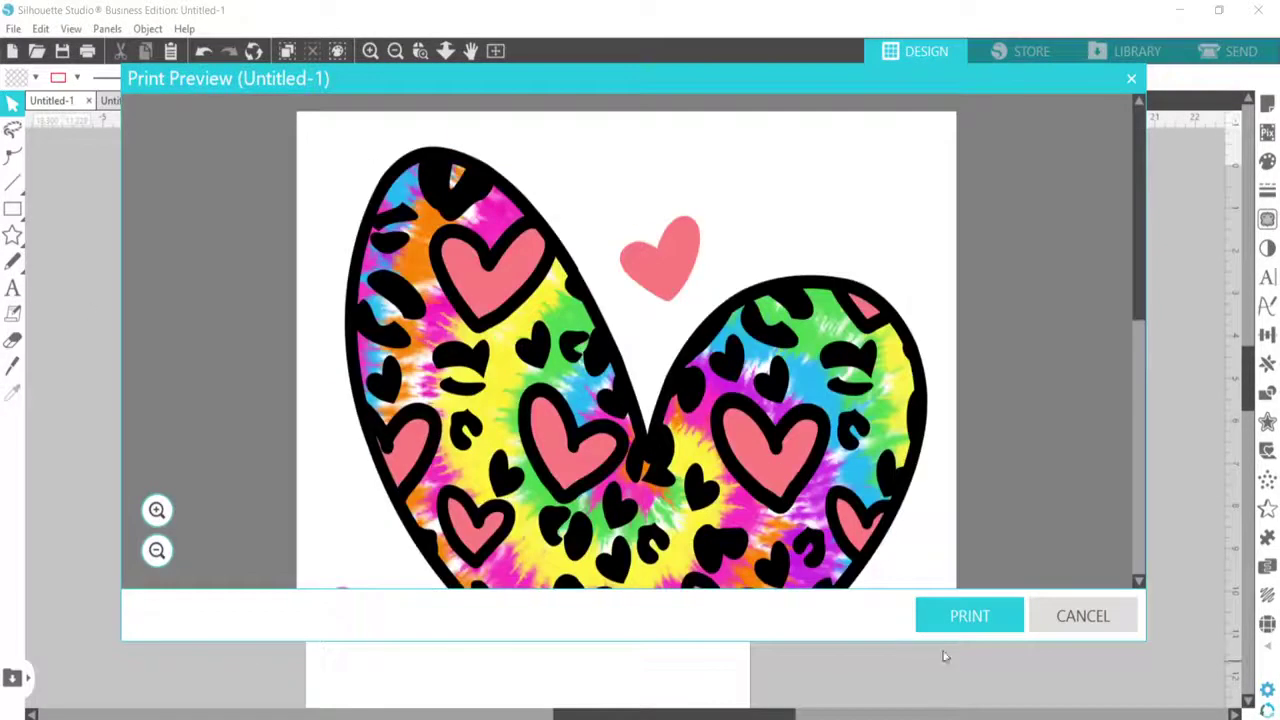
{"action": "scroll", "coordinate": [780, 432], "scroll_direction": "down", "scroll_amount": 1}
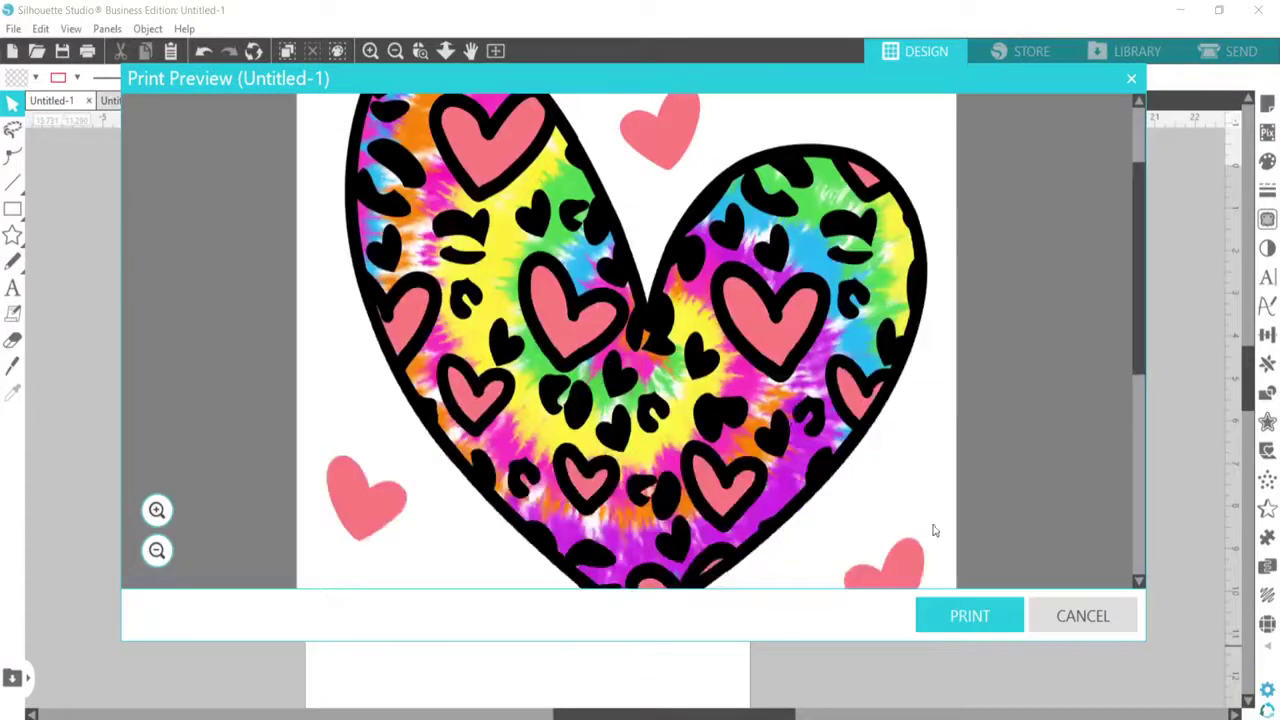
{"action": "left_click", "coordinate": [969, 615]}
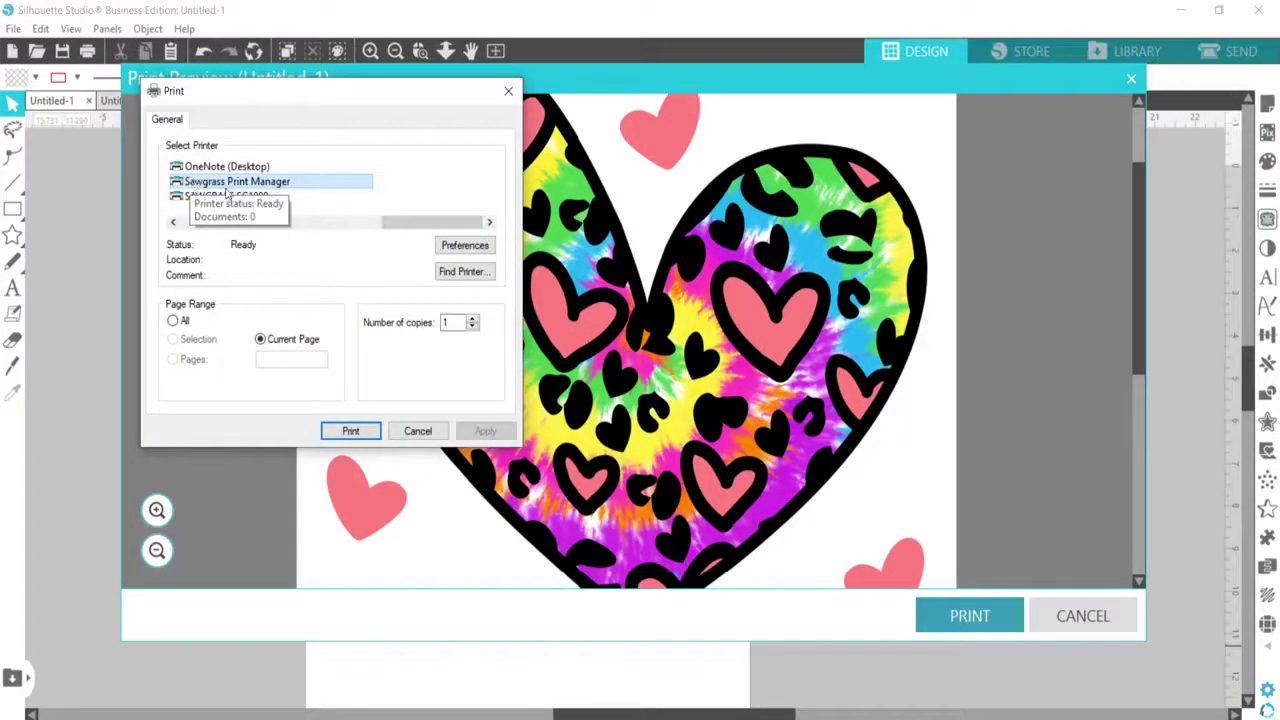
{"action": "left_click", "coordinate": [342, 436]}
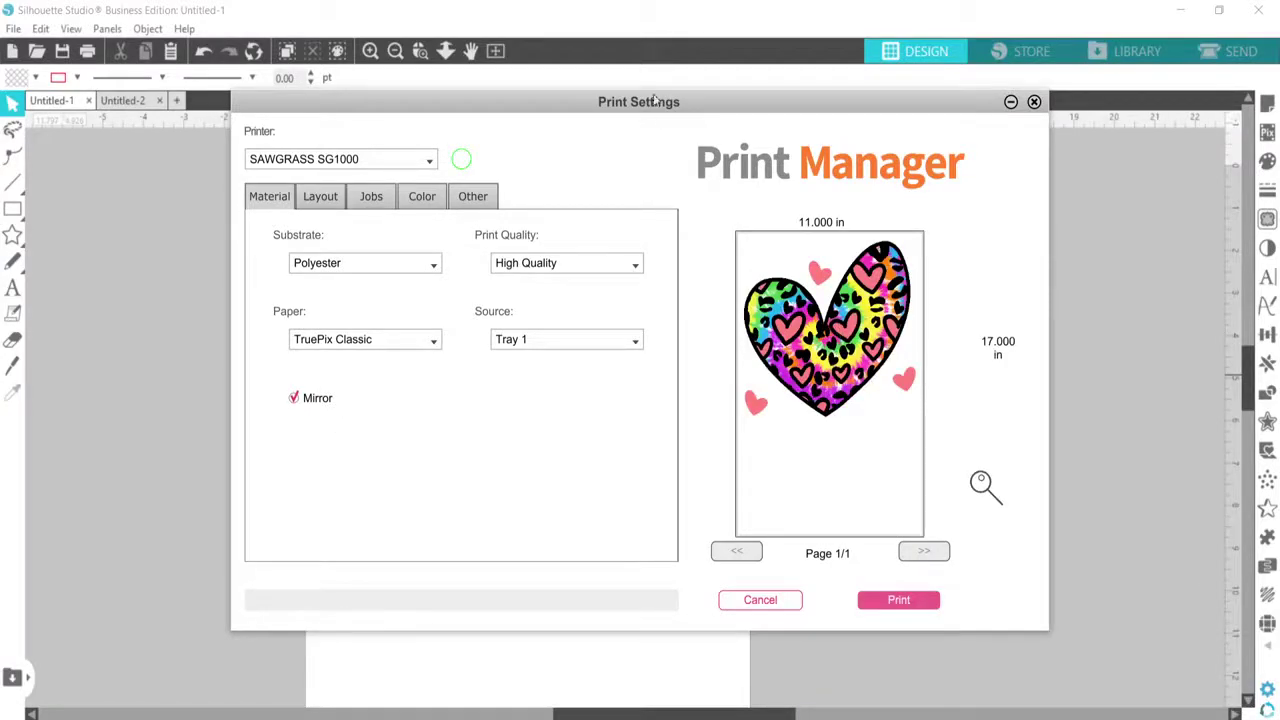
- Move the Print Settings window aside to compare its preview with the heart design, and dismiss the drive notification
{"action": "left_click_drag", "start_coordinate": [652, 100], "coordinate": [2, 149]}
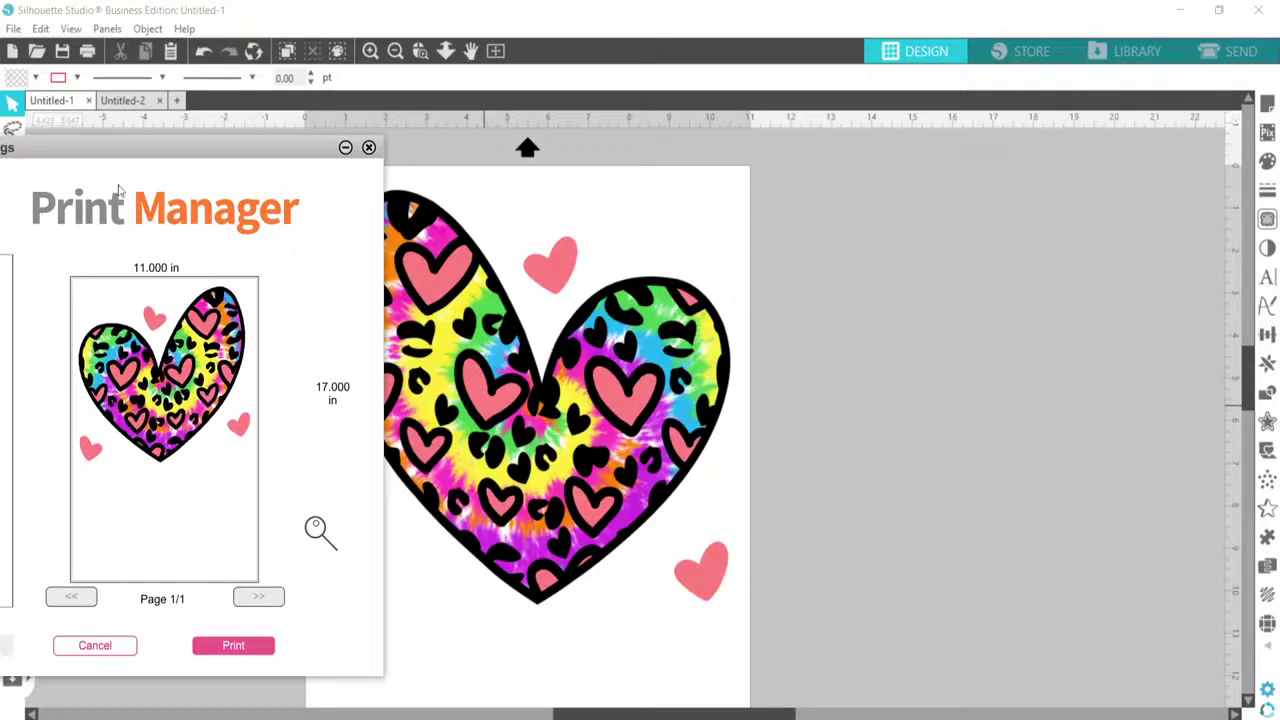
{"action": "left_click_drag", "start_coordinate": [126, 152], "coordinate": [1070, 147]}
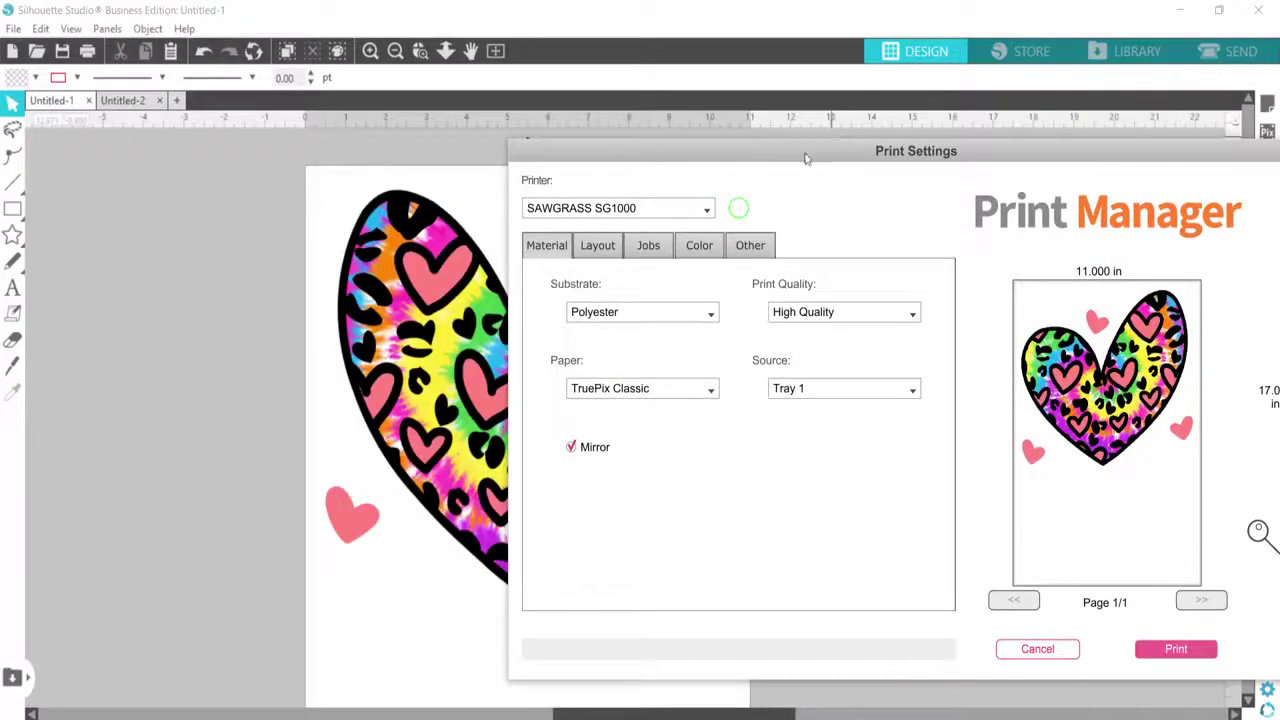
{"action": "left_click_drag", "start_coordinate": [806, 157], "coordinate": [559, 146]}
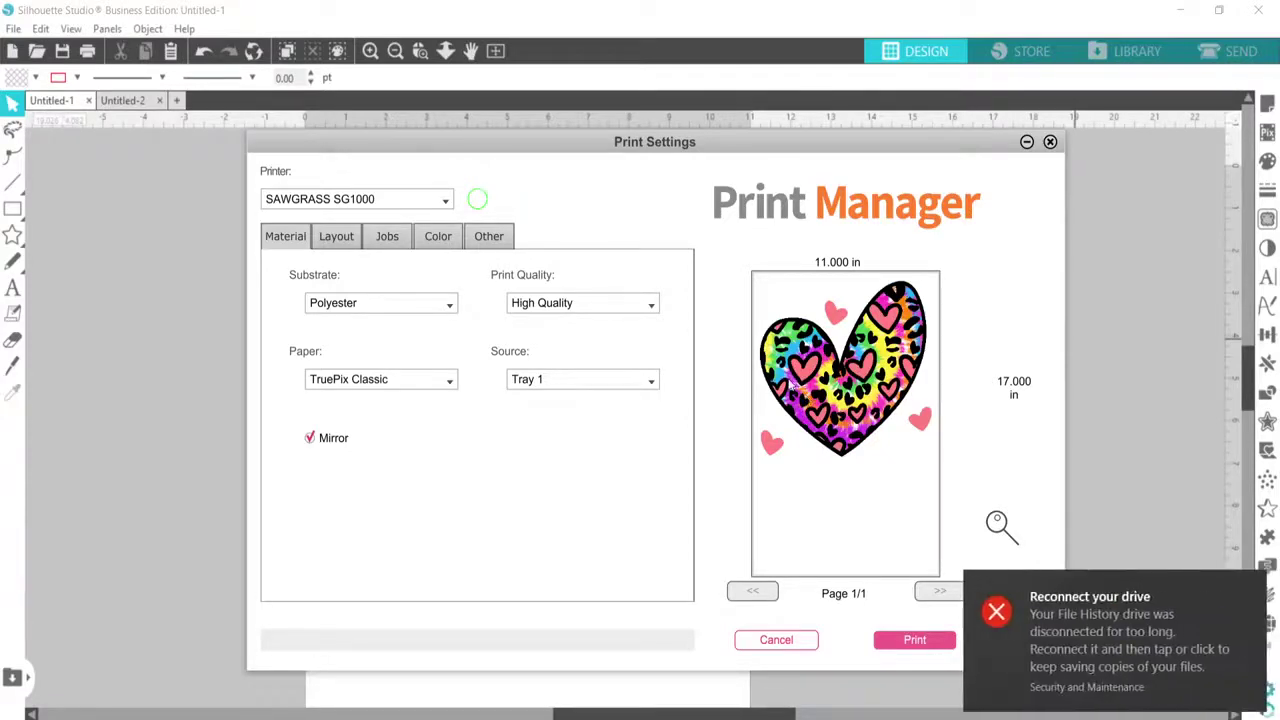
{"action": "left_click", "coordinate": [1250, 596]}
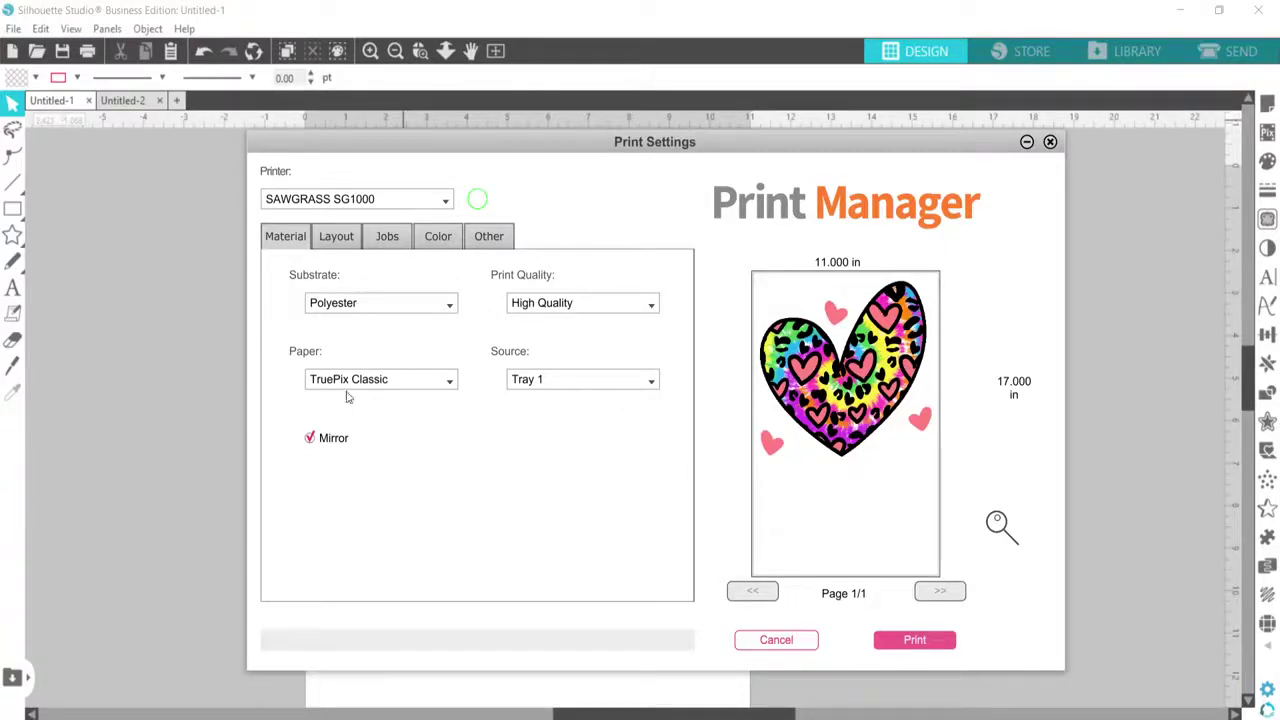
- Choose Polyester as the print substrate and send the heart design to the SAWGRASS SG1000 printer
{"action": "left_click", "coordinate": [352, 306]}
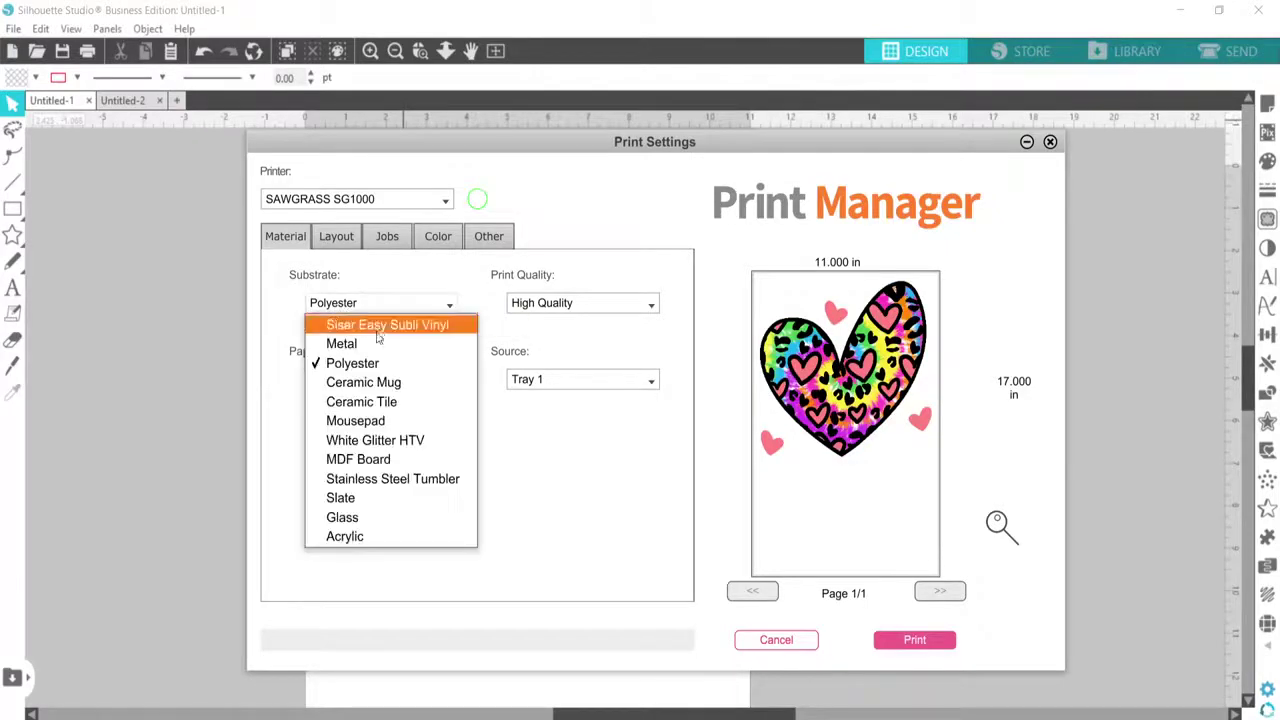
{"action": "left_click", "coordinate": [345, 367]}
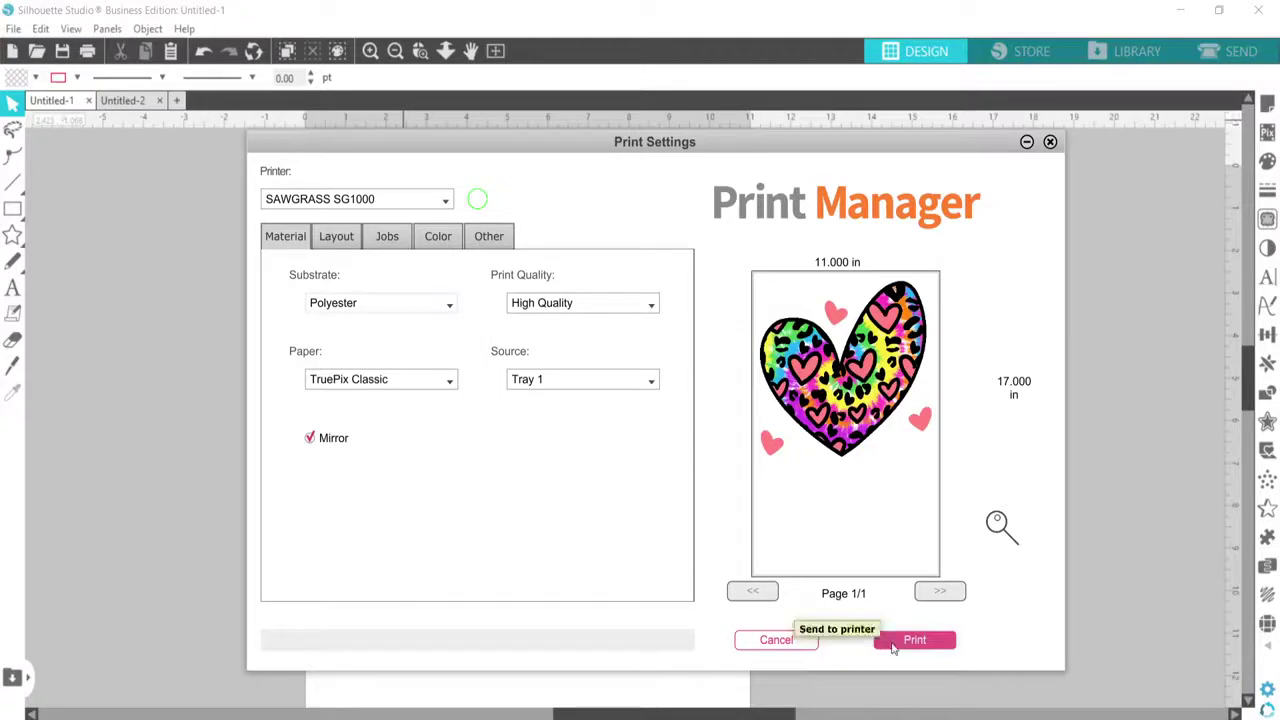
{"action": "left_click", "coordinate": [893, 647]}
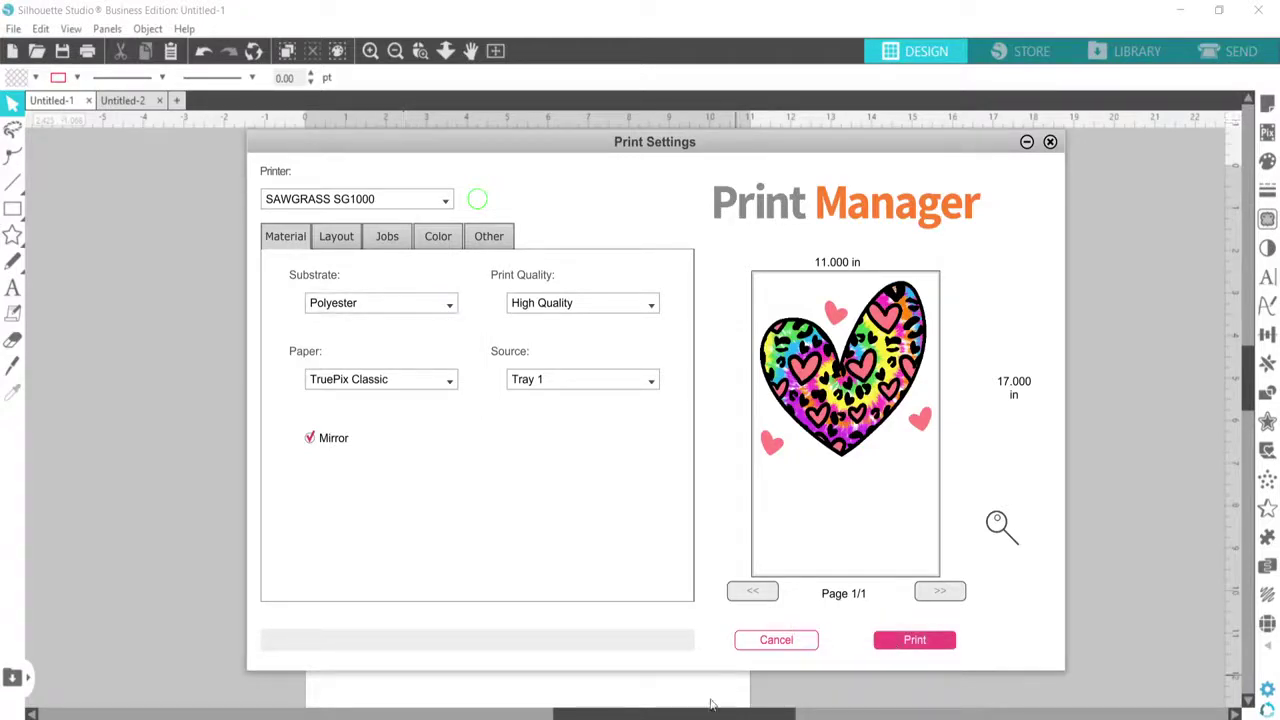